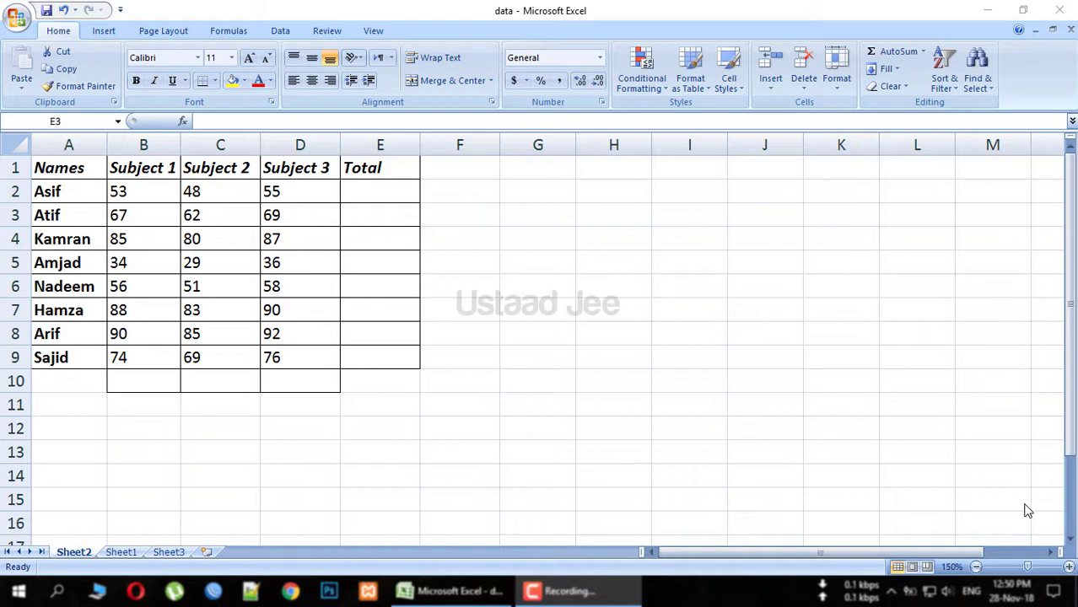
# Start a formula with = in Atif's Total cell E3.
pyautogui.write('=')
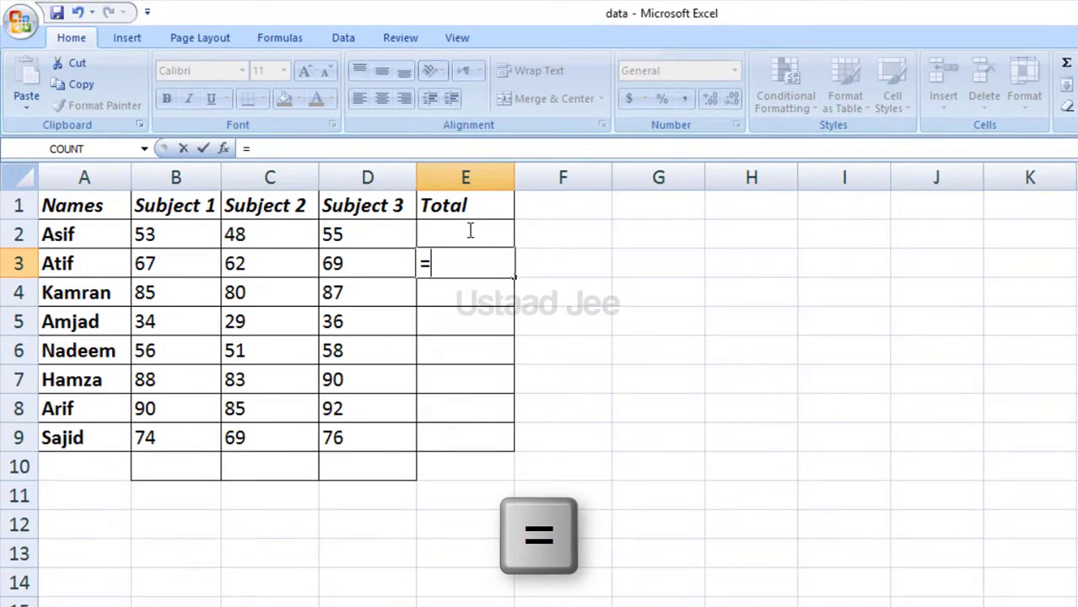
# Clear E3 and enter =SUM(B2,C2,D2) in E2, showing Asif's total of 156.
pyautogui.press('BackSpace')
pyautogui.click(468, 232)
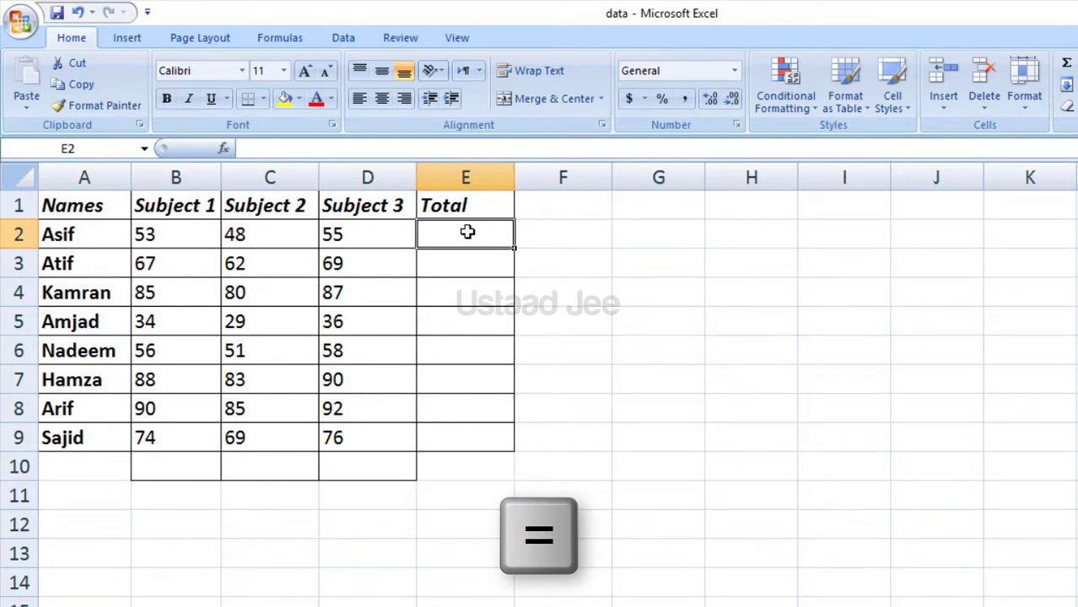
pyautogui.write('=')
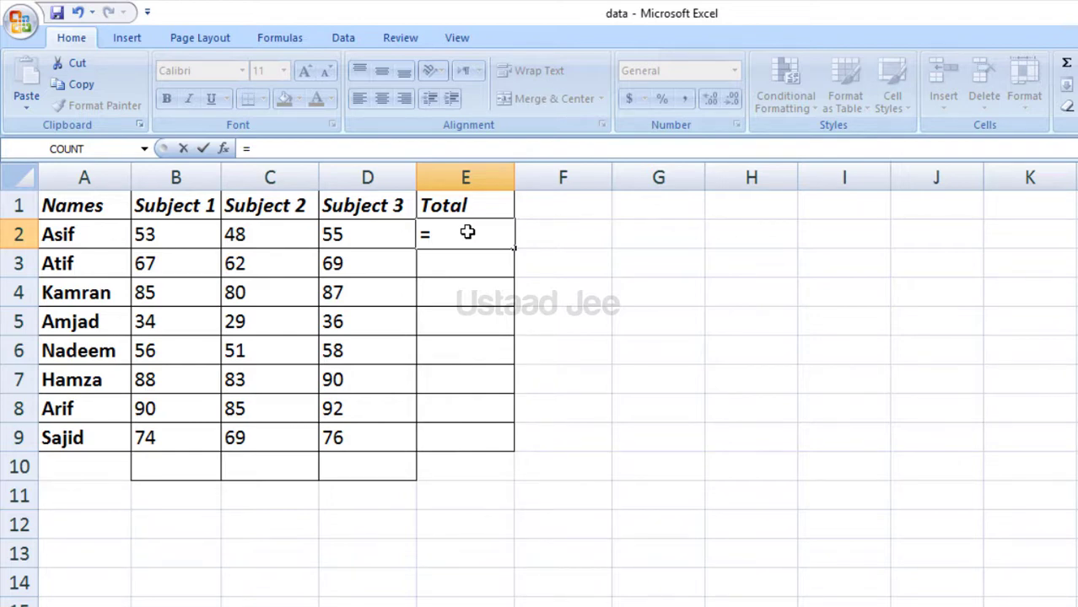
pyautogui.write('S')
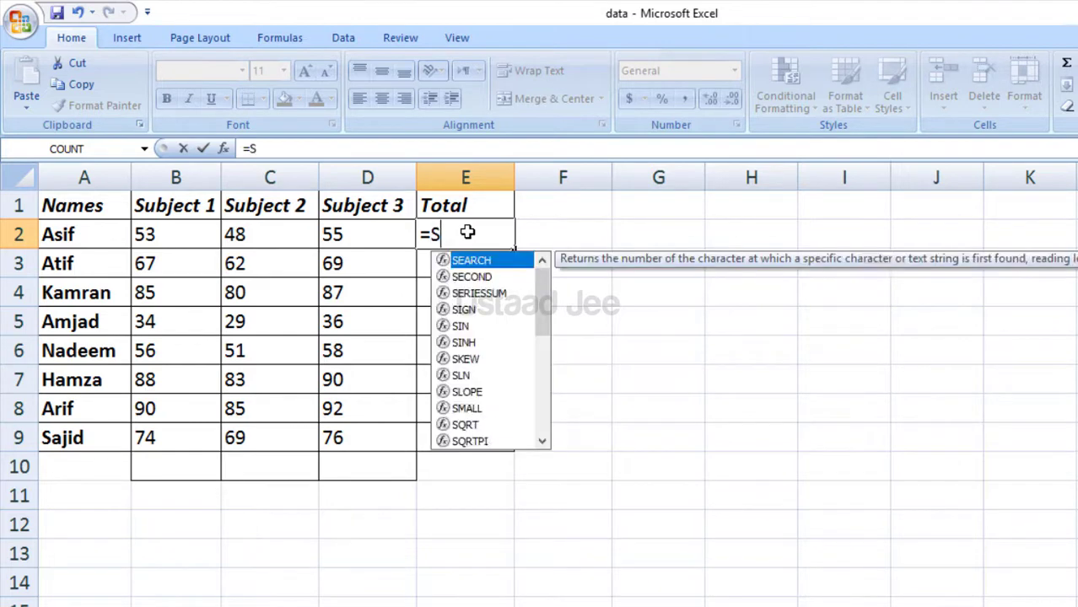
pyautogui.write('UM')
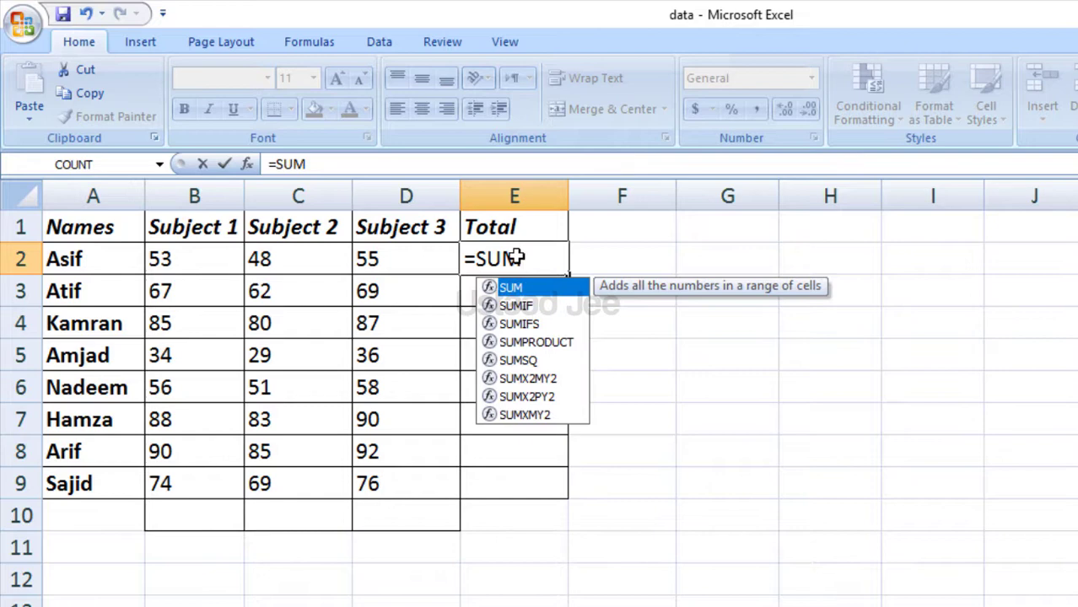
pyautogui.write('(')
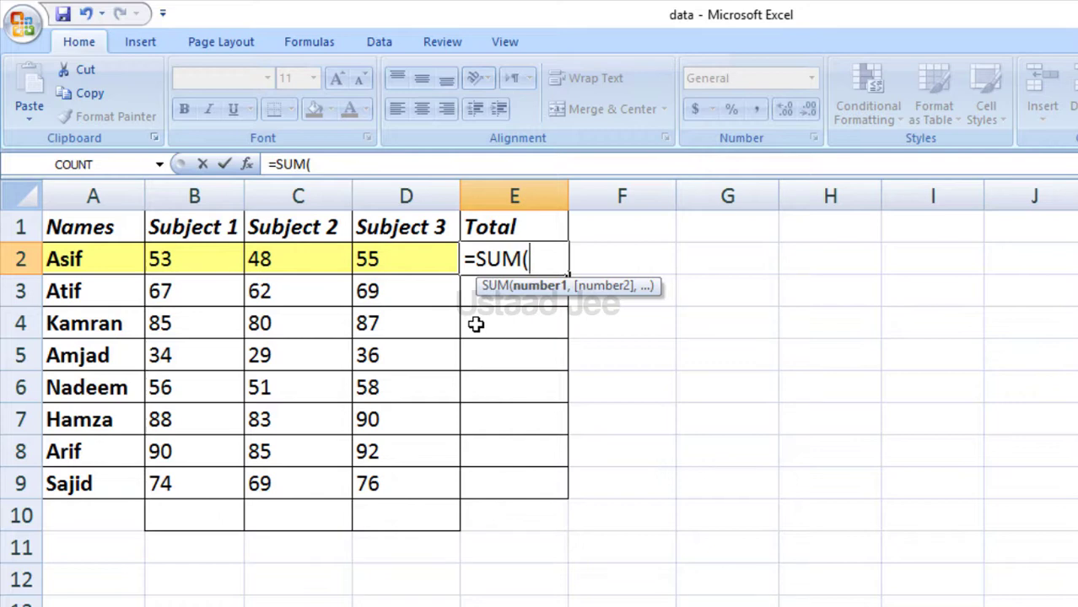
pyautogui.write('B2')
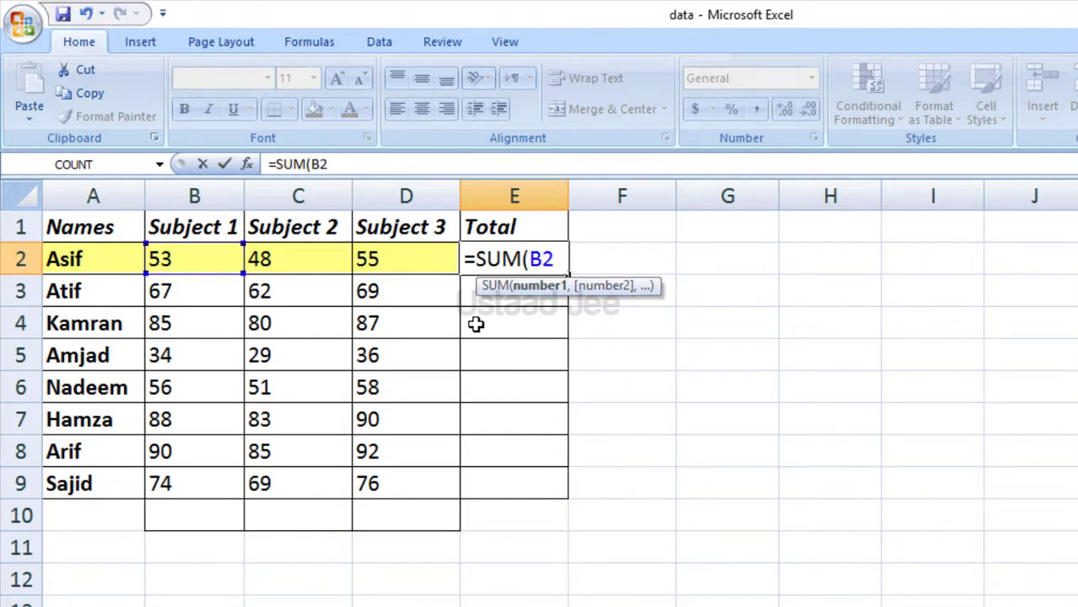
pyautogui.write(',')
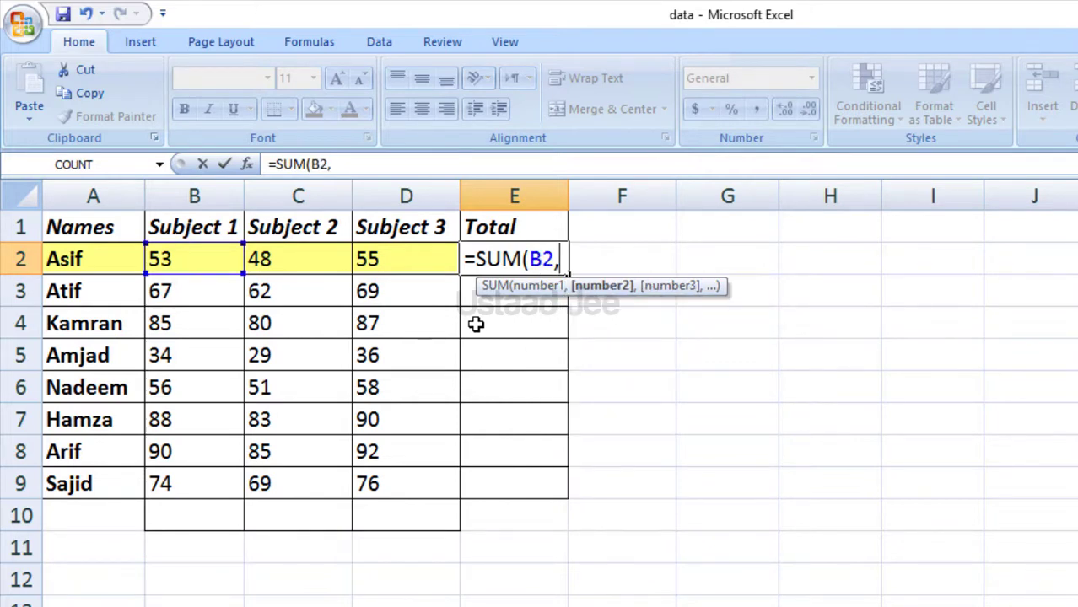
pyautogui.write('C1')
pyautogui.press('BackSpace')
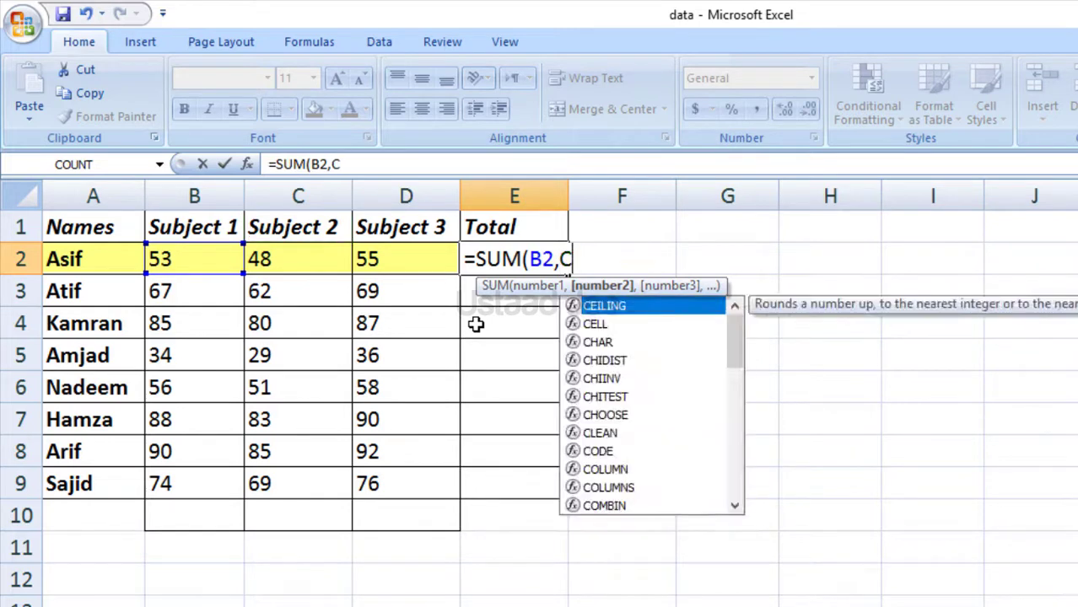
pyautogui.write('2,')
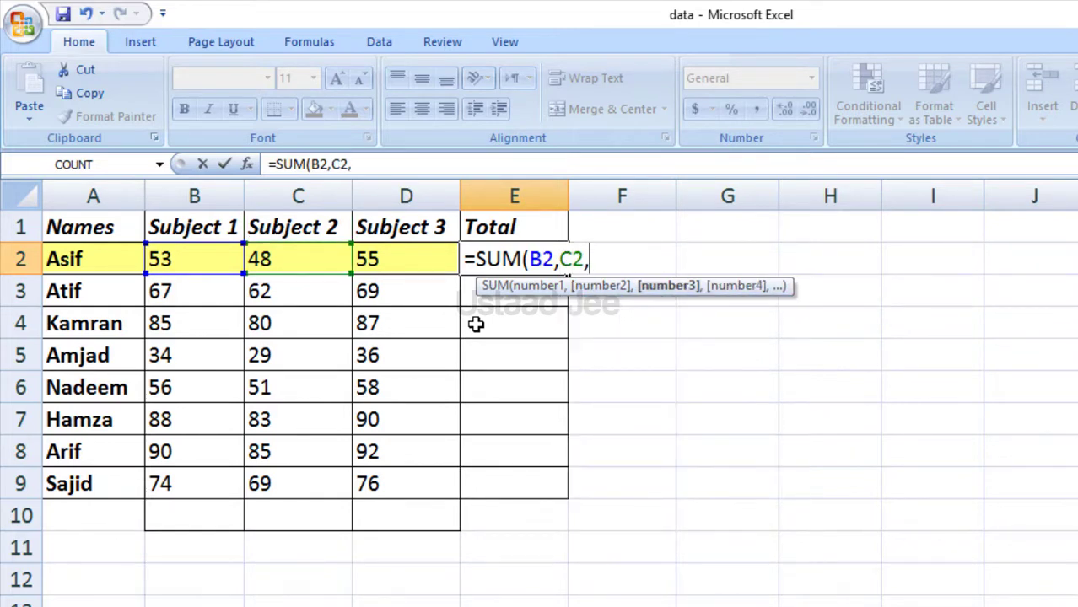
pyautogui.write('D2')
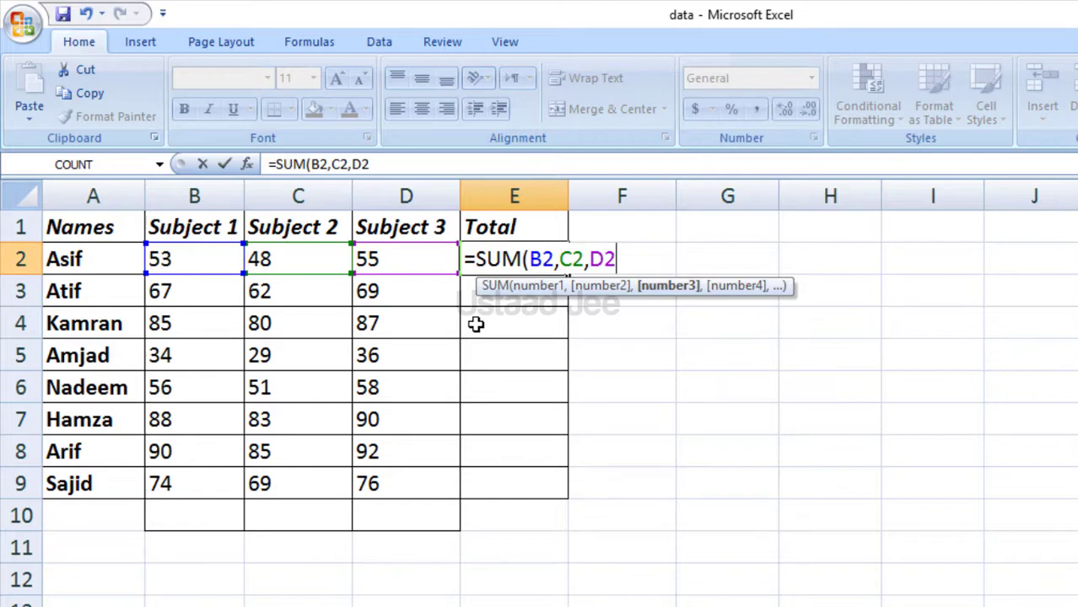
pyautogui.write(')')
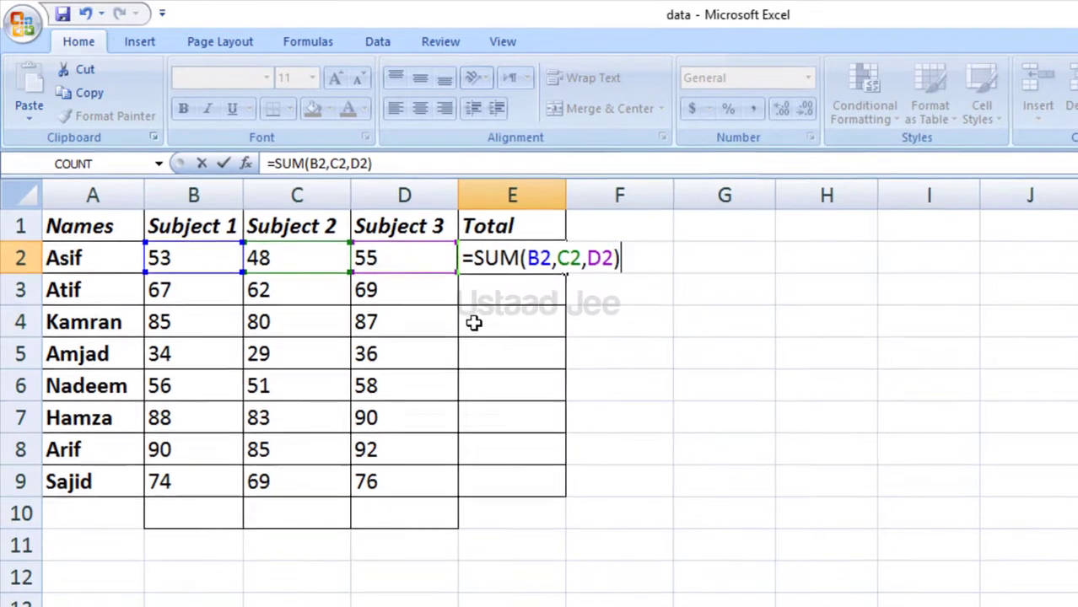
pyautogui.press('Return')
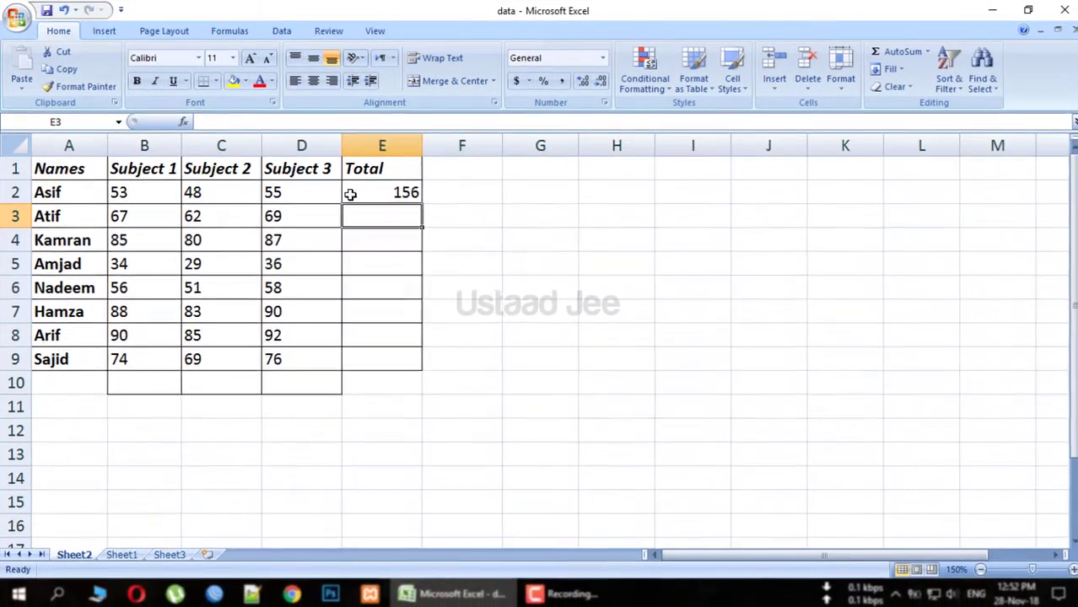
# Rewrite E2's formula as the range =SUM(B2:D2), still totalling 156.
pyautogui.click(366, 196)
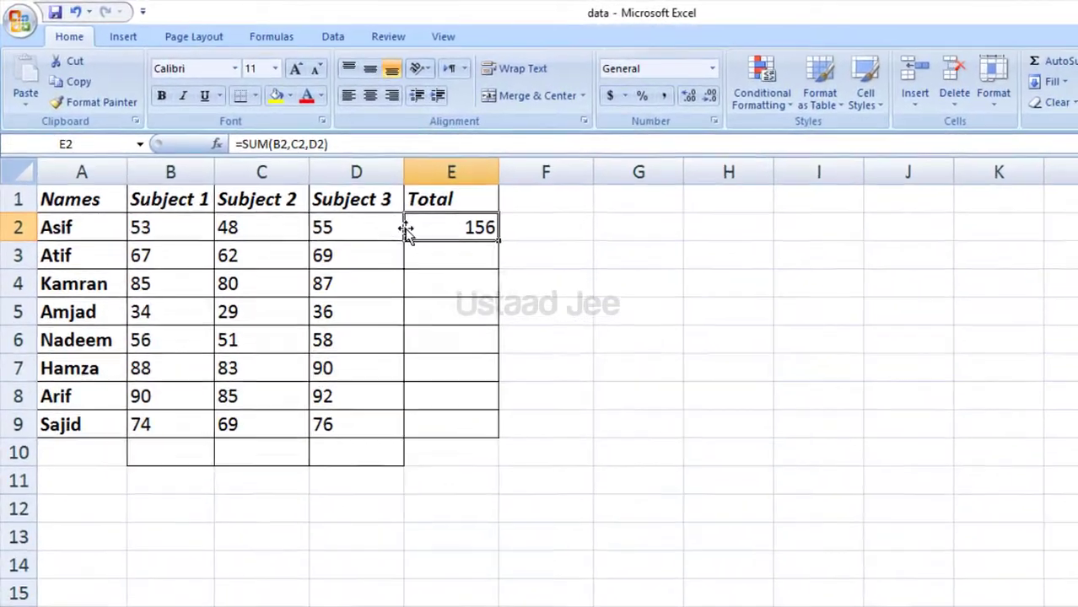
pyautogui.doubleClick(466, 229)
pyautogui.doubleClick(481, 230)
pyautogui.moveTo(481, 230)
pyautogui.mouseDown()
pyautogui.moveTo(550, 230)
pyautogui.moveTo(471, 229)
pyautogui.mouseUp()
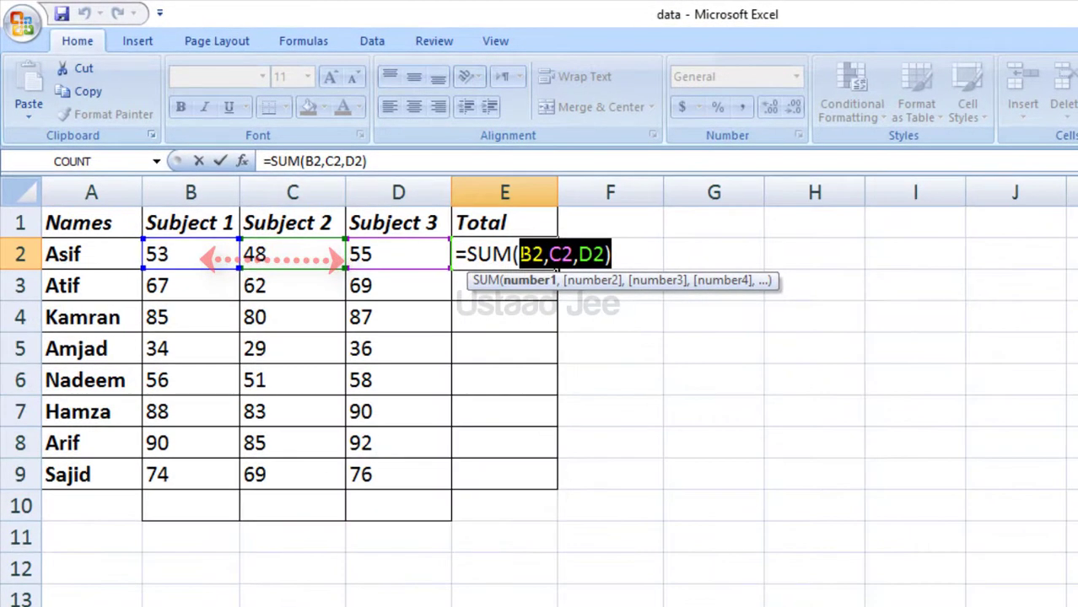
pyautogui.write('B22')
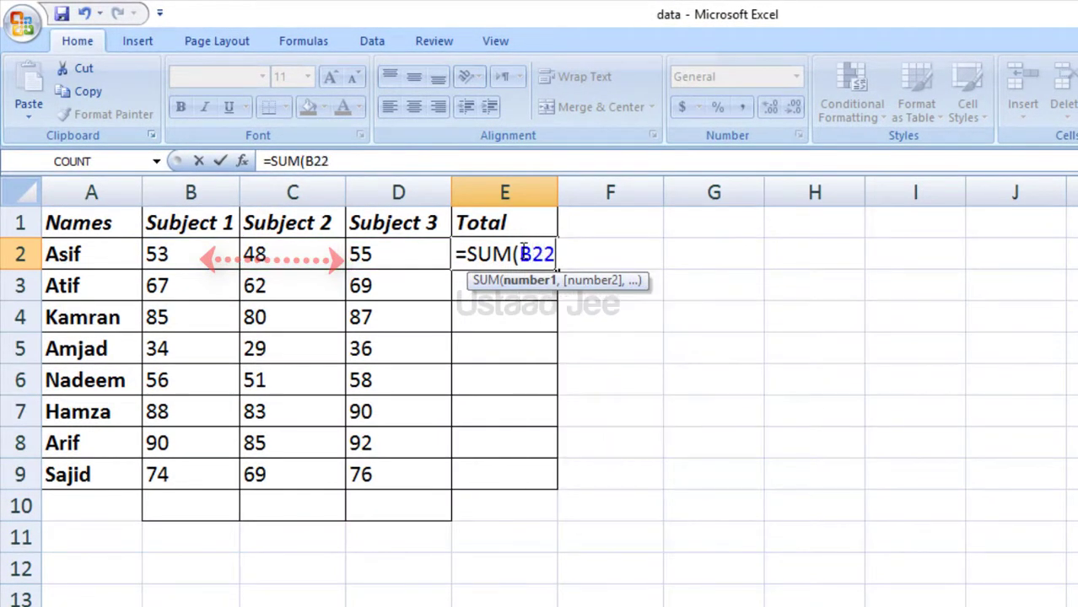
pyautogui.press('BackSpace')
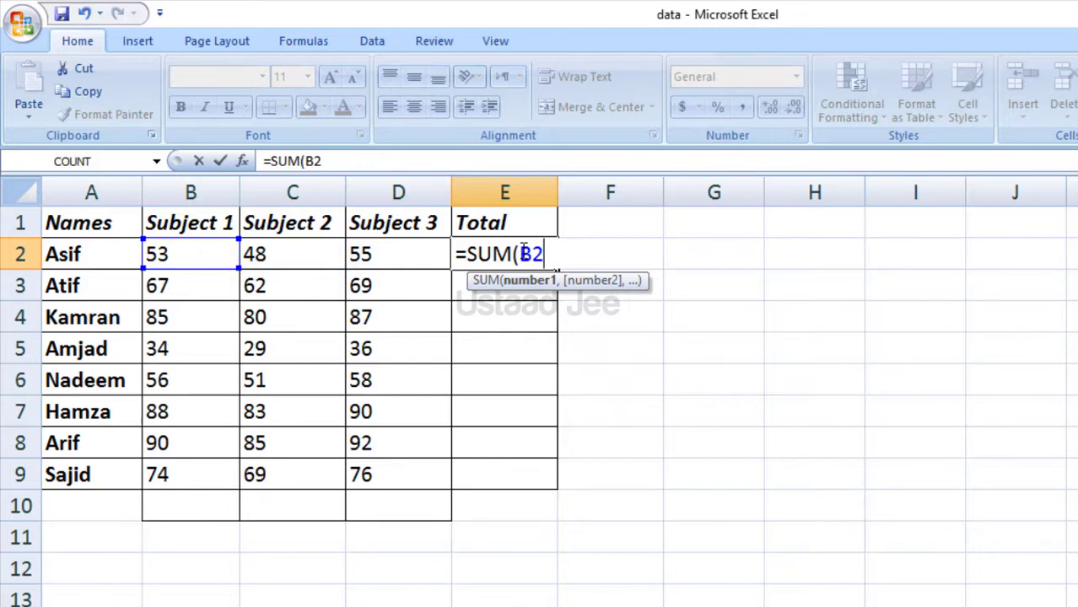
pyautogui.write(':')
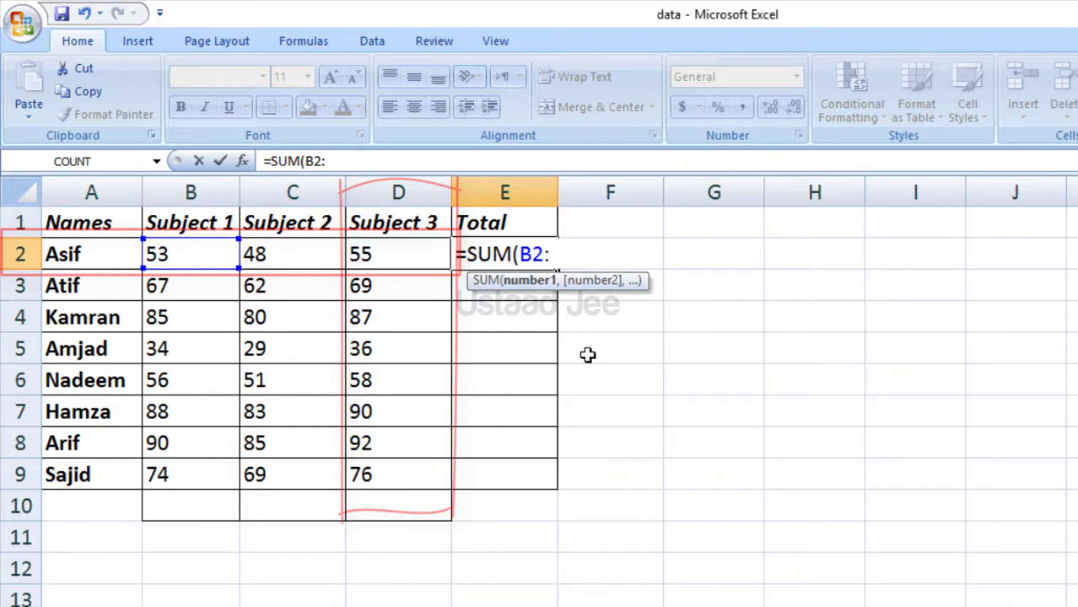
pyautogui.write('D3')
pyautogui.press('BackSpace')
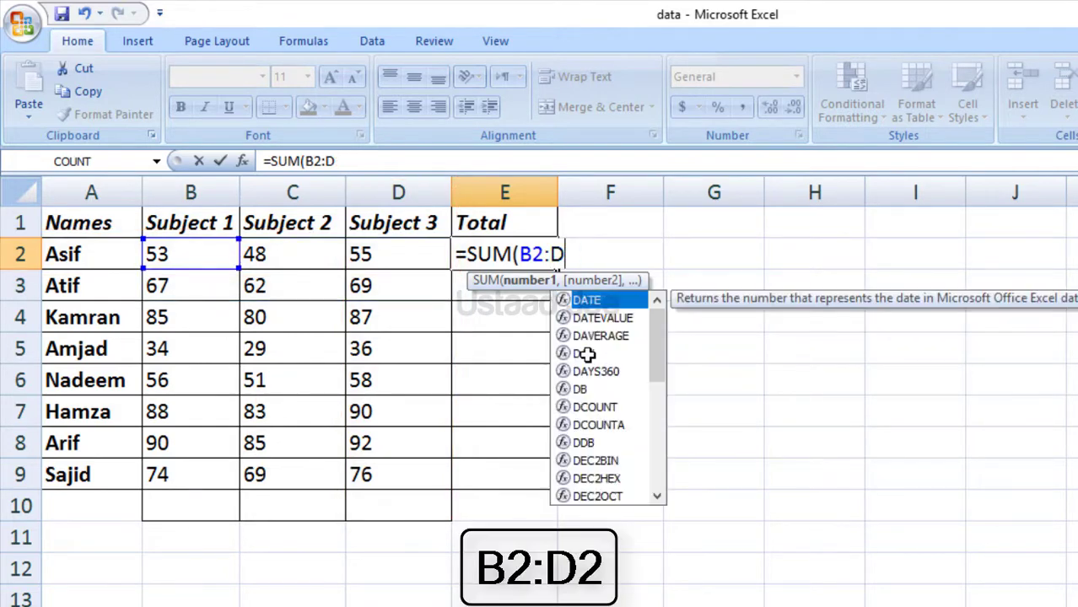
pyautogui.write('2')
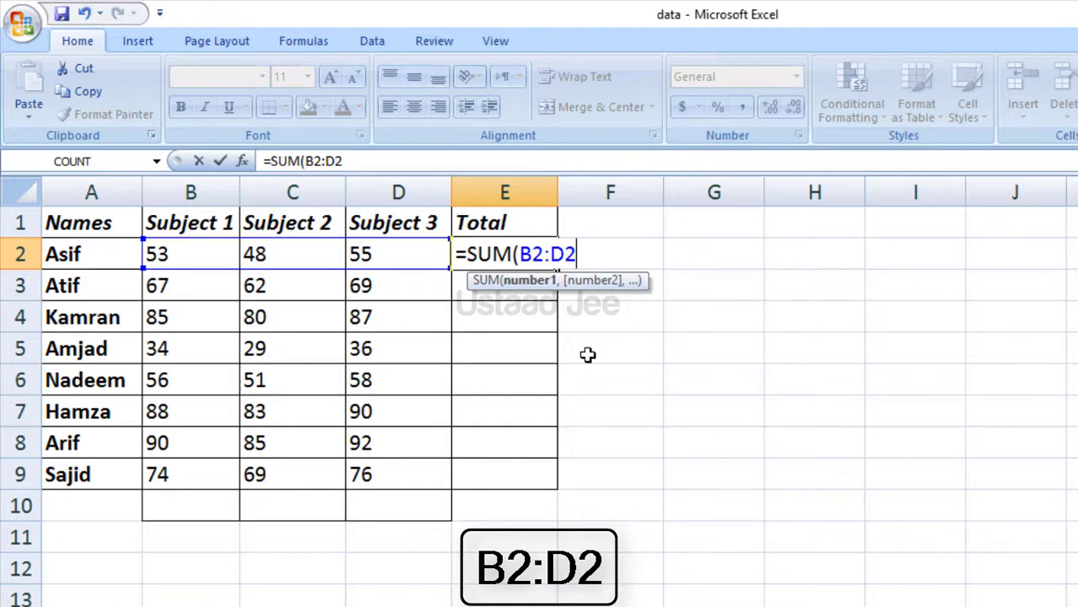
pyautogui.write(')')
pyautogui.press('Return')
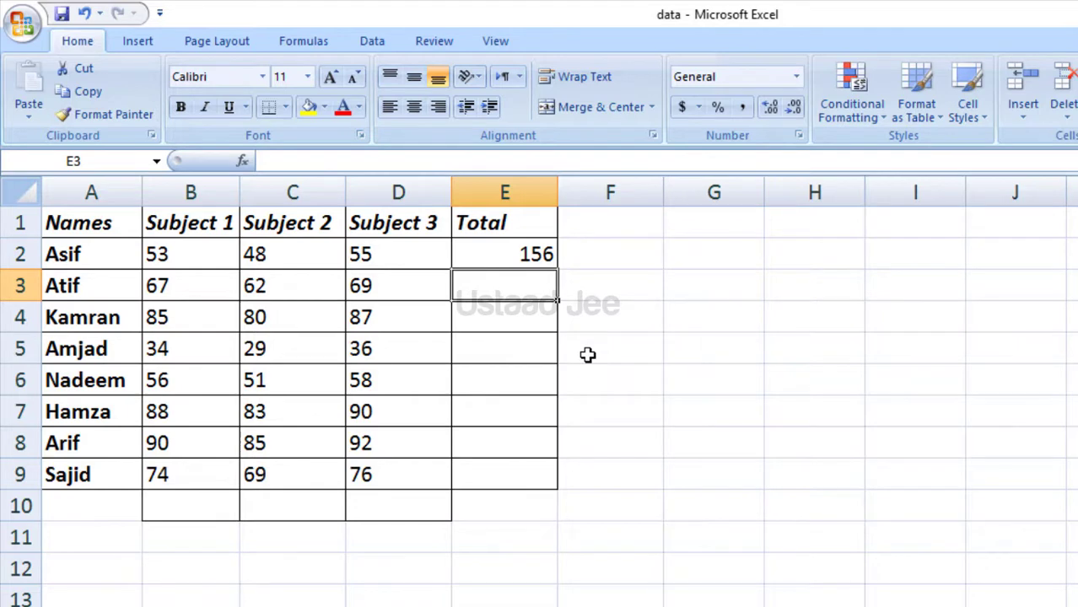
# Enter =SUM(B2:B9,C2:C9) in B10, combining Subject 1 and 2 marks into 1054.
pyautogui.click(478, 252)
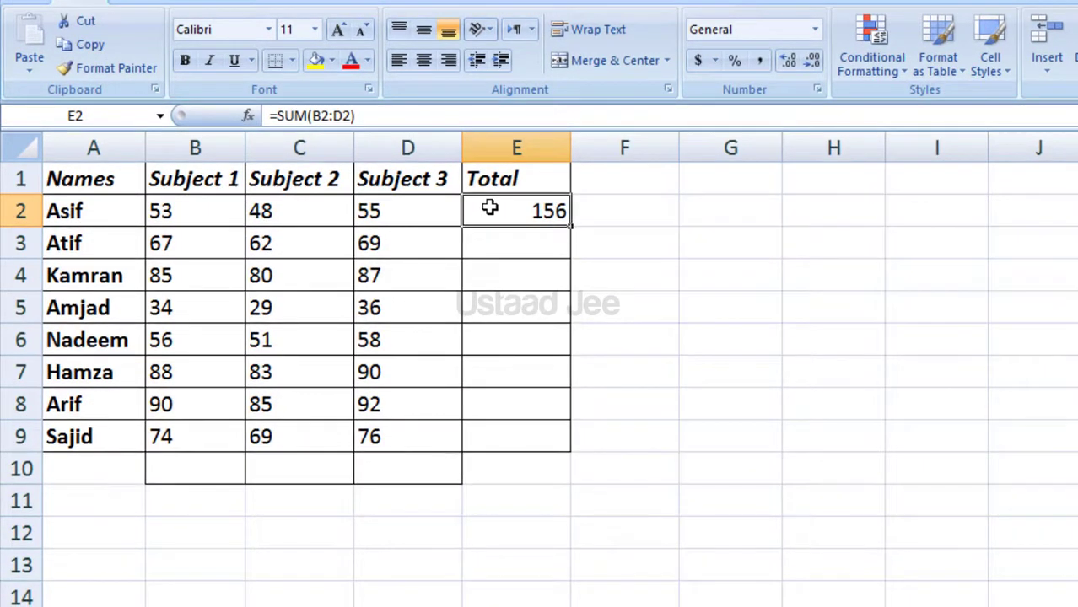
pyautogui.click(236, 466)
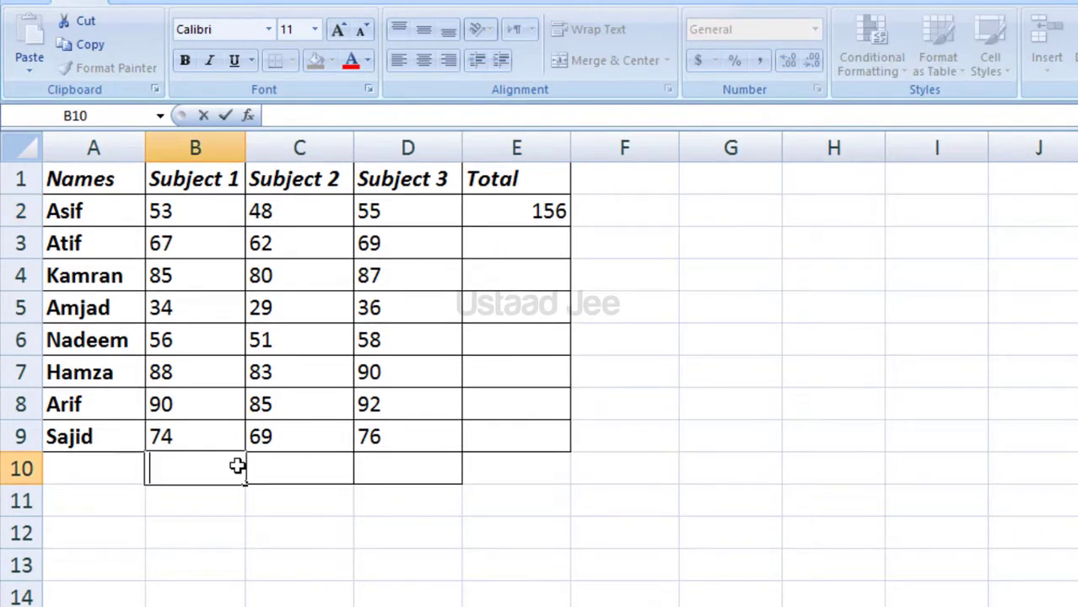
pyautogui.write('=SUM')
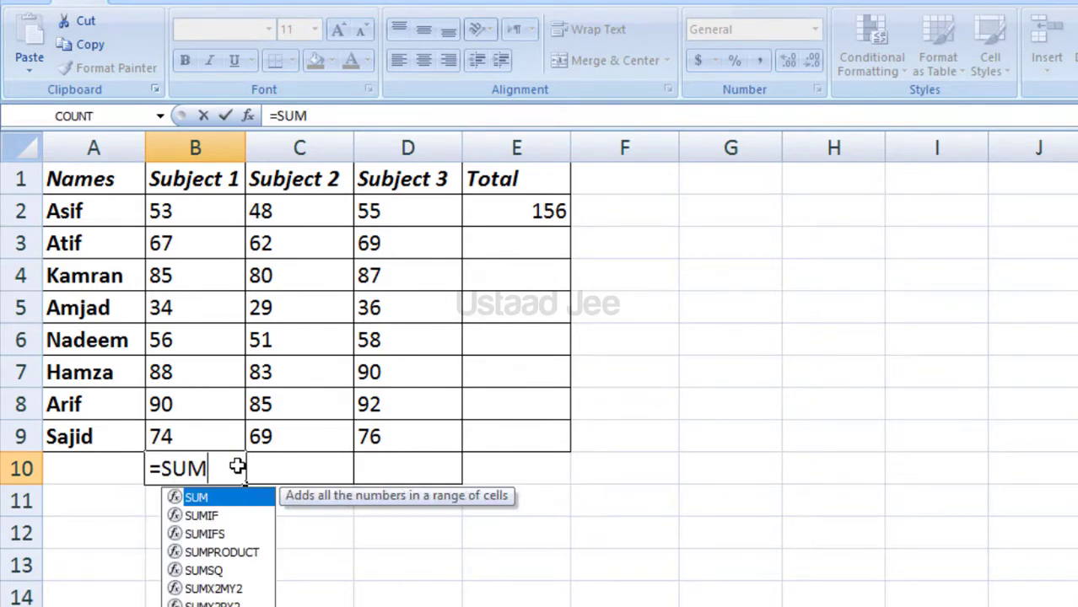
pyautogui.write('(')
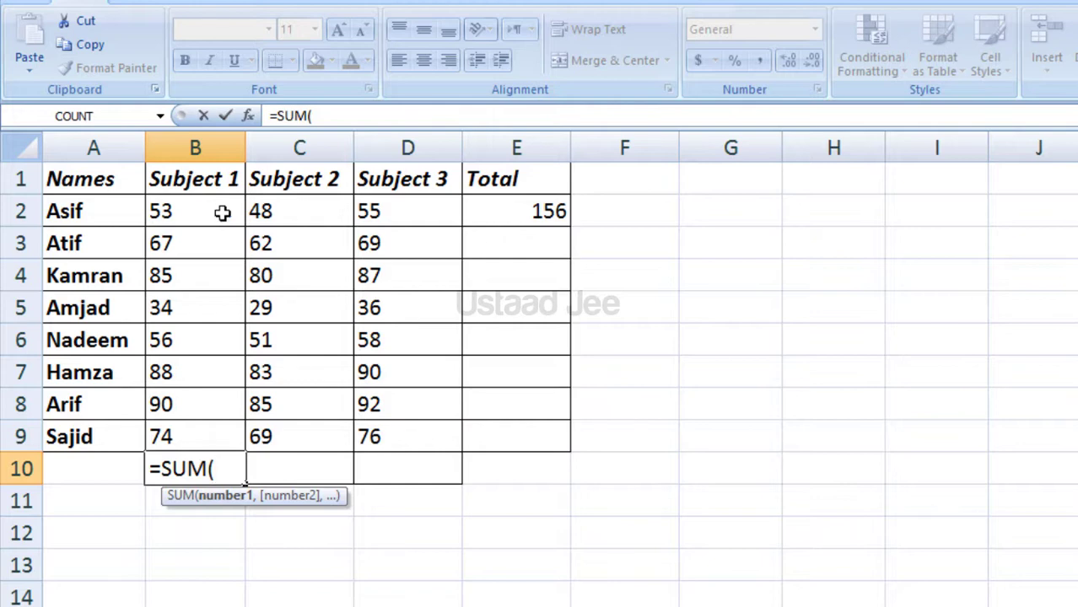
pyautogui.moveTo(222, 212); pyautogui.dragTo(221, 436)
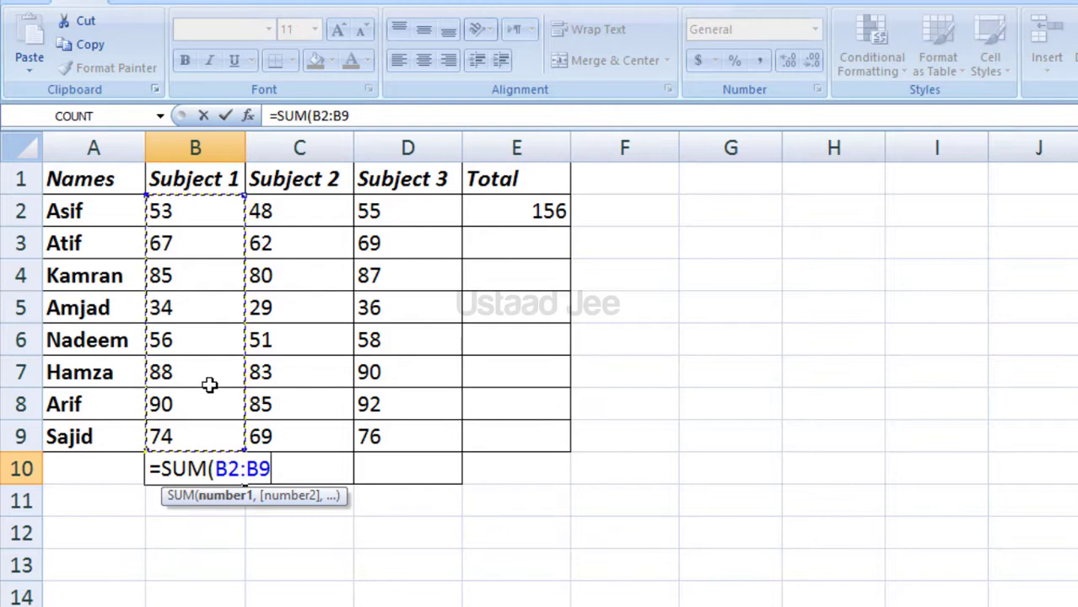
pyautogui.write(',')
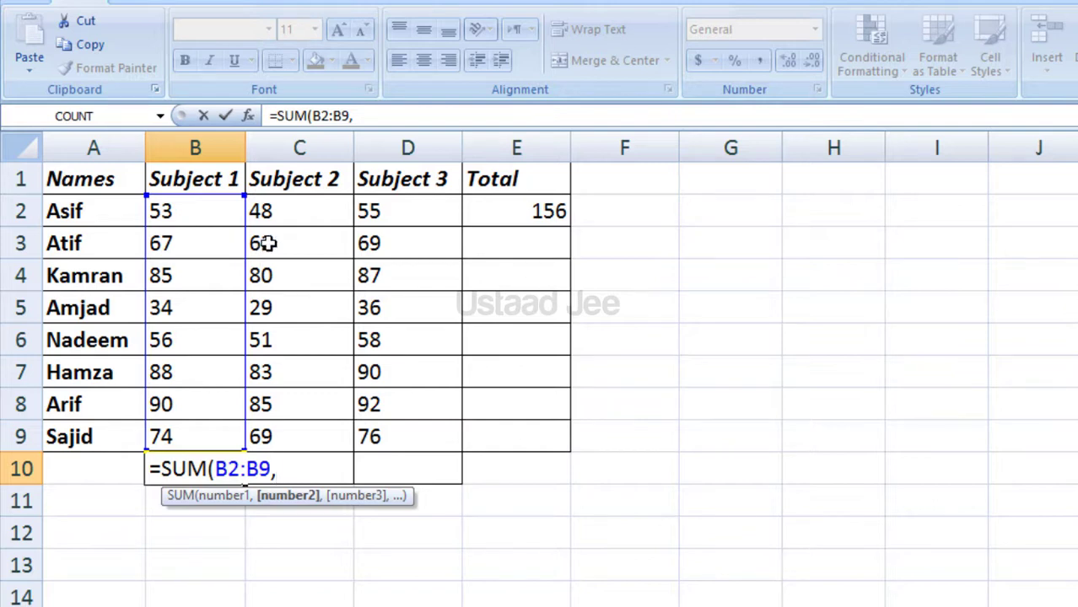
pyautogui.moveTo(287, 218); pyautogui.dragTo(300, 435)
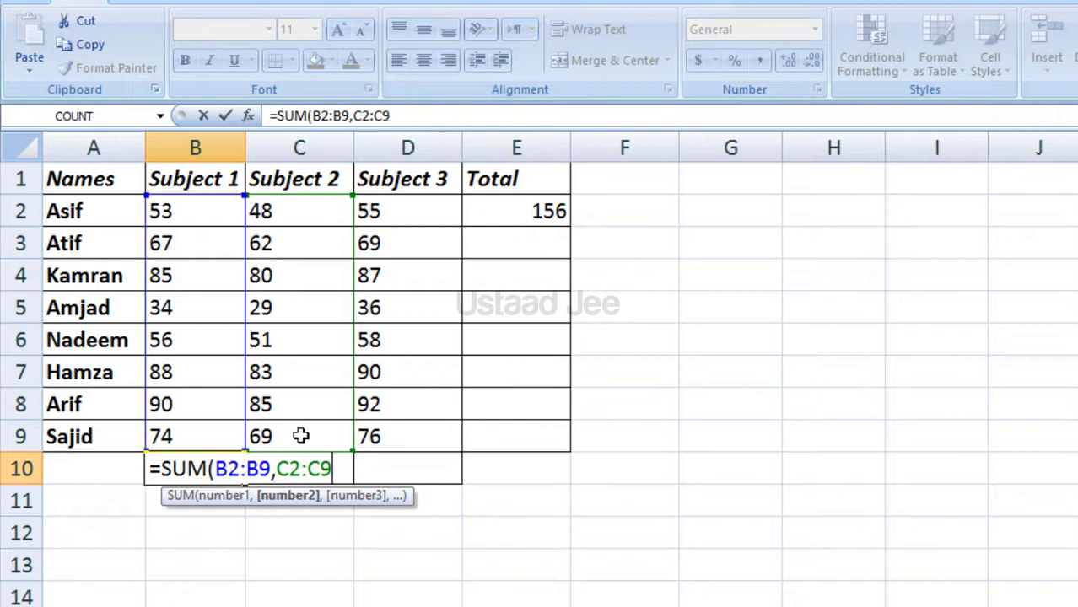
pyautogui.write(')')
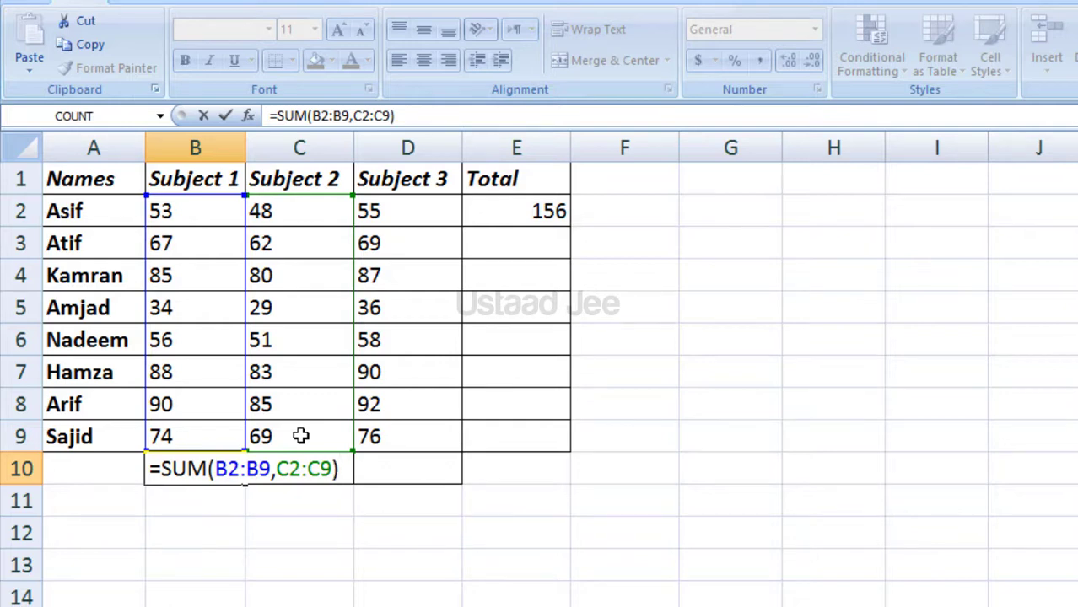
pyautogui.press('Return')
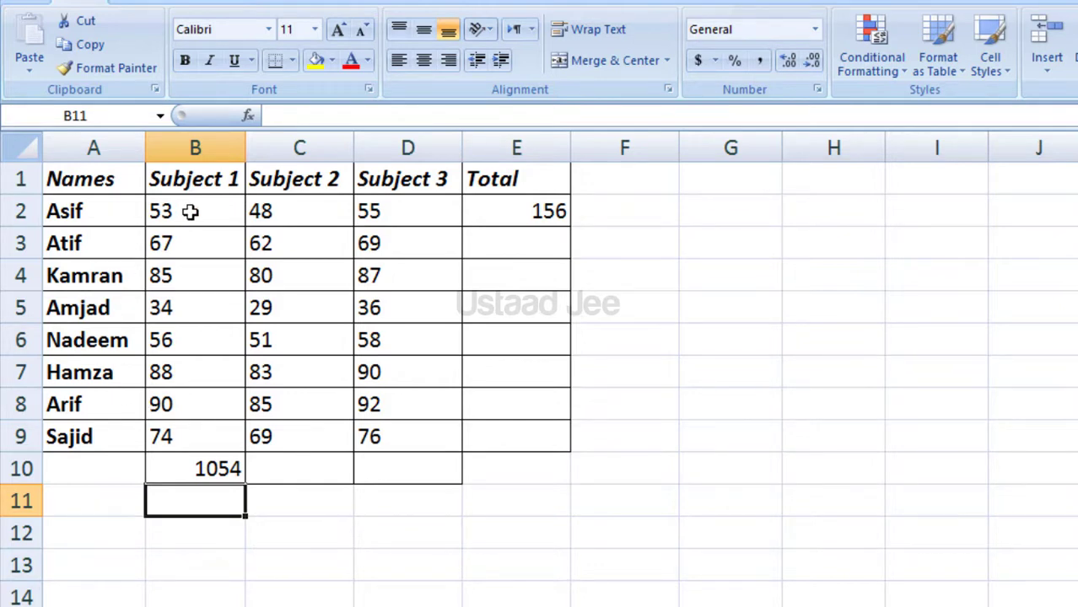
pyautogui.moveTo(207, 209); pyautogui.dragTo(283, 269)
pyautogui.moveTo(294, 404); pyautogui.dragTo(289, 432)
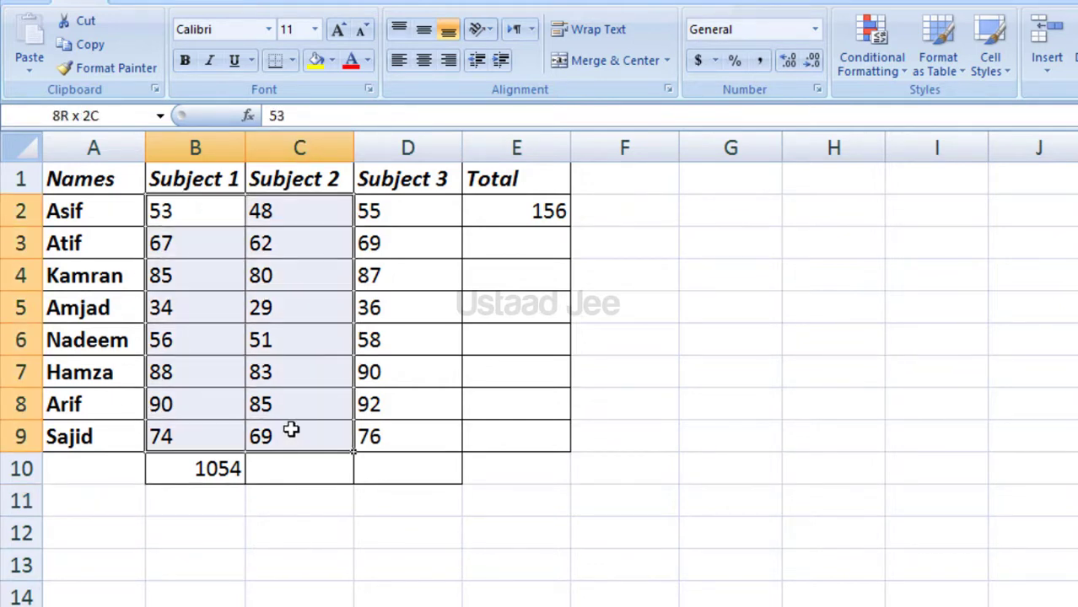
pyautogui.click(203, 469)
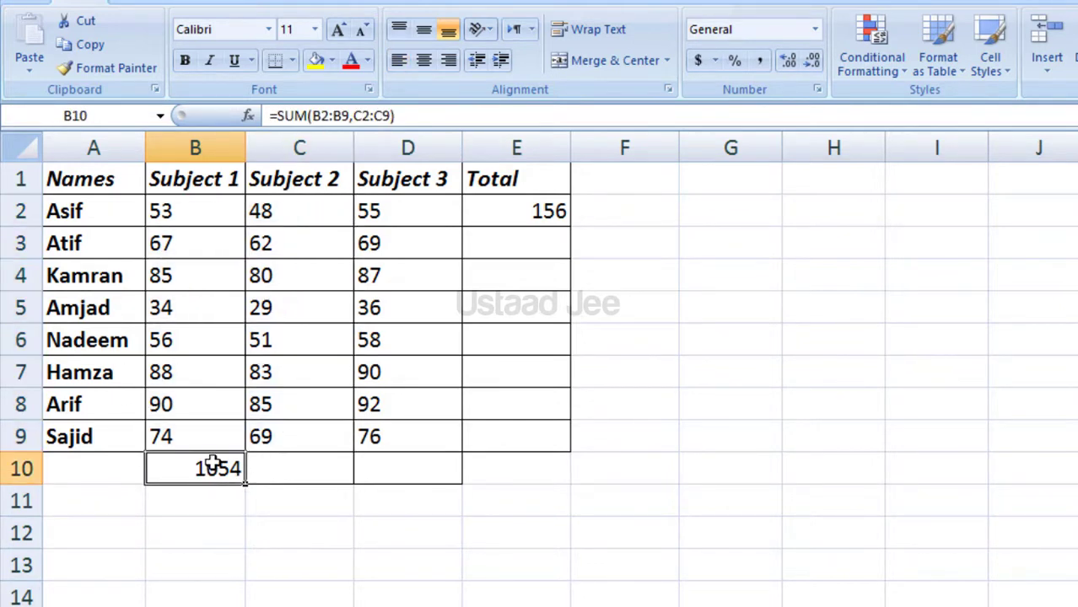
pyautogui.click(519, 212)
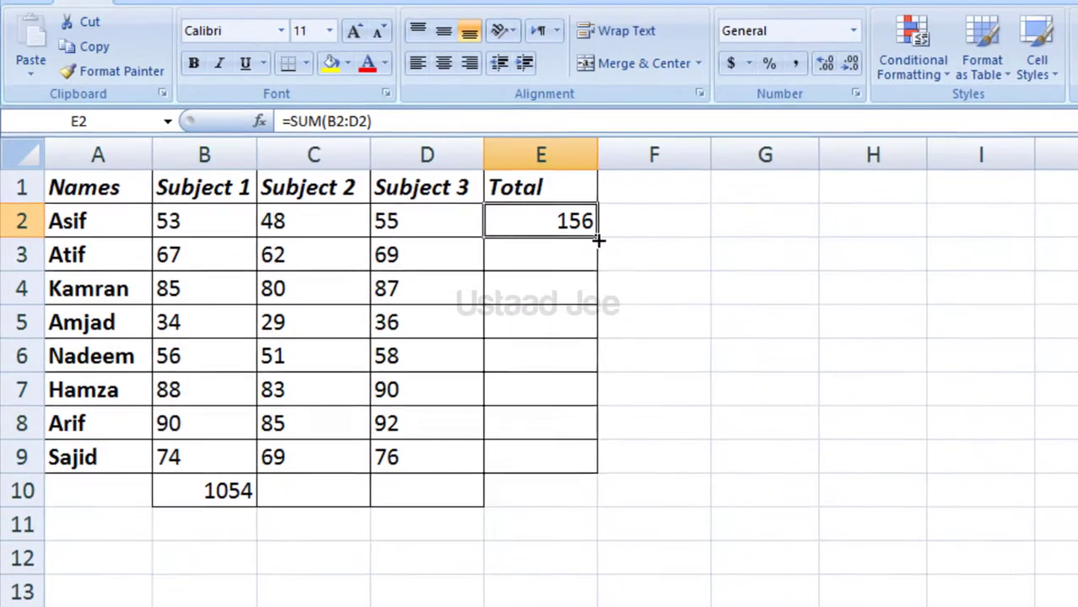
# Fill E2's SUM formula down through E9, giving totals 198 through 219.
pyautogui.moveTo(596, 238); pyautogui.dragTo(577, 461)
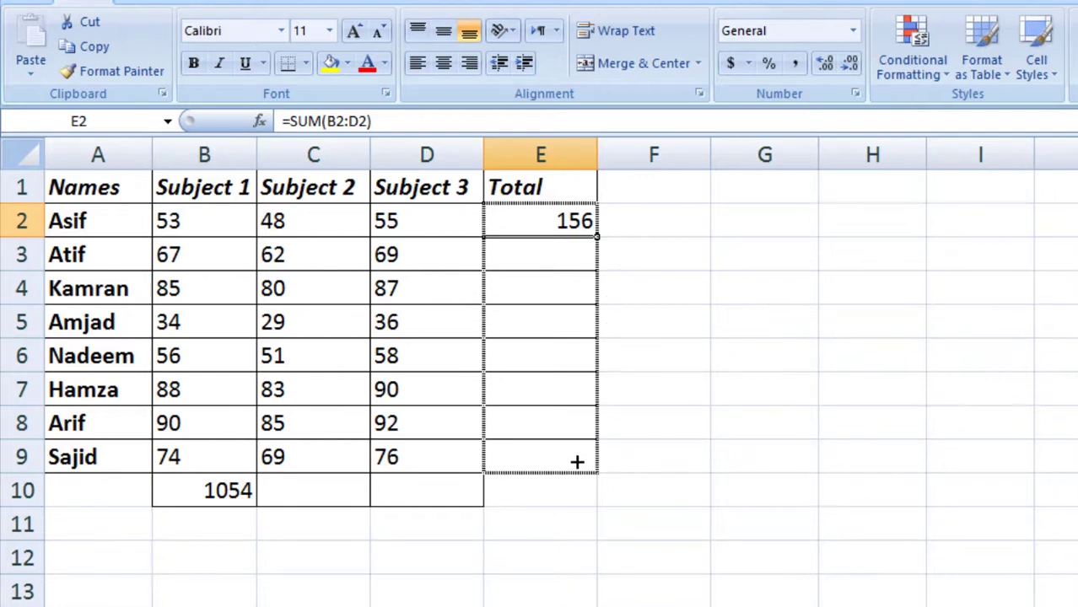
pyautogui.moveTo(577, 462); pyautogui.dragTo(577, 462)
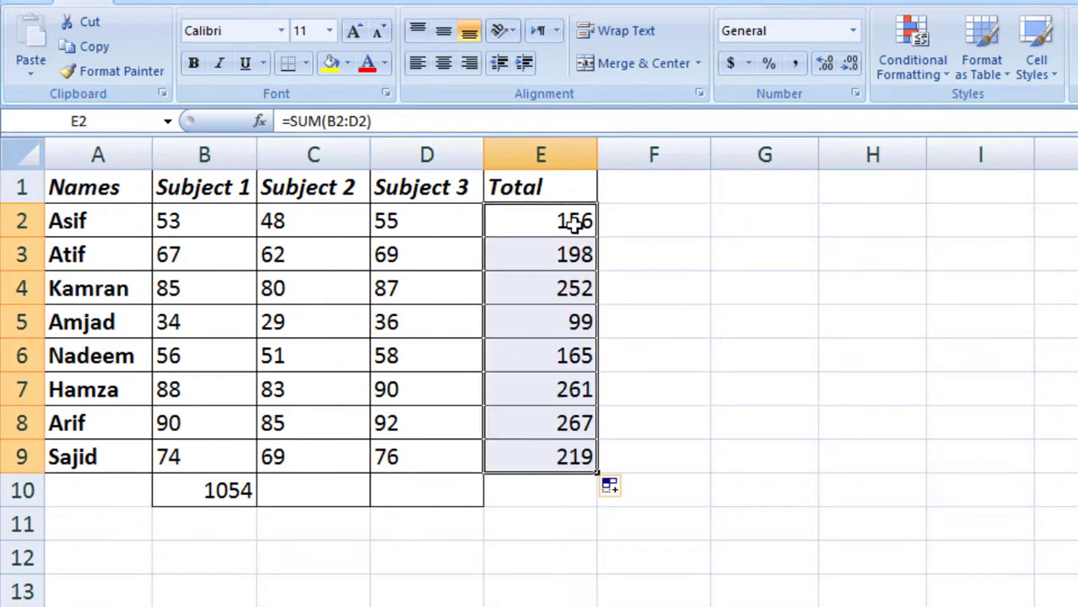